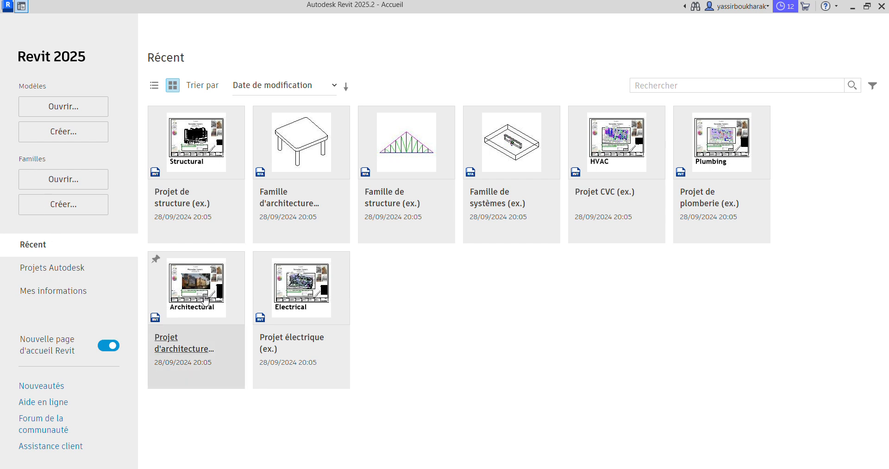
Look through the recent files, Projets Autodesk and Mes informations pages, and return to the recent files
mouse_move(199, 312)
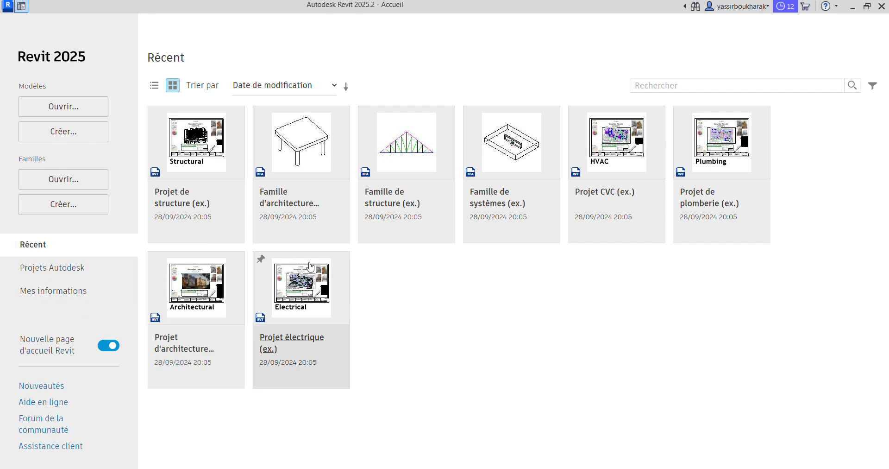
mouse_move(327, 277)
mouse_move(163, 294)
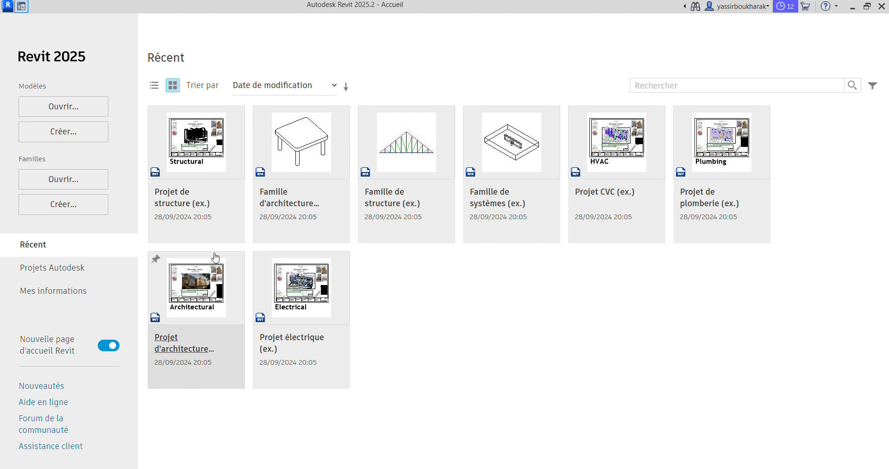
click(84, 272)
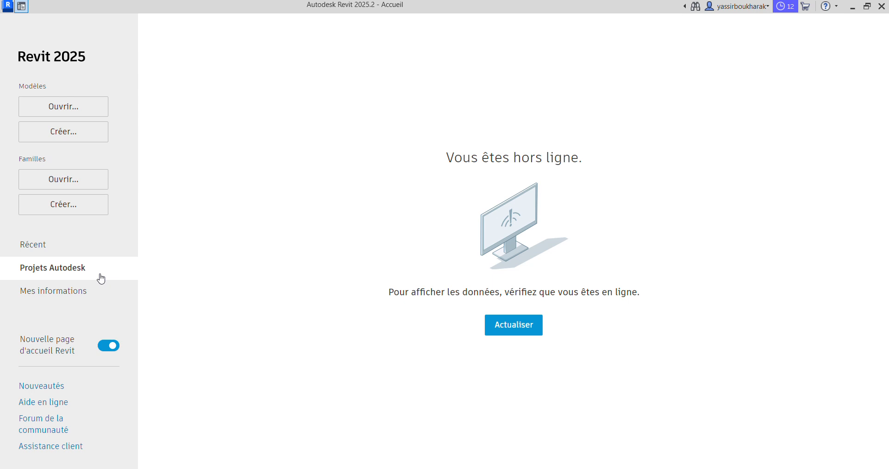
click(67, 296)
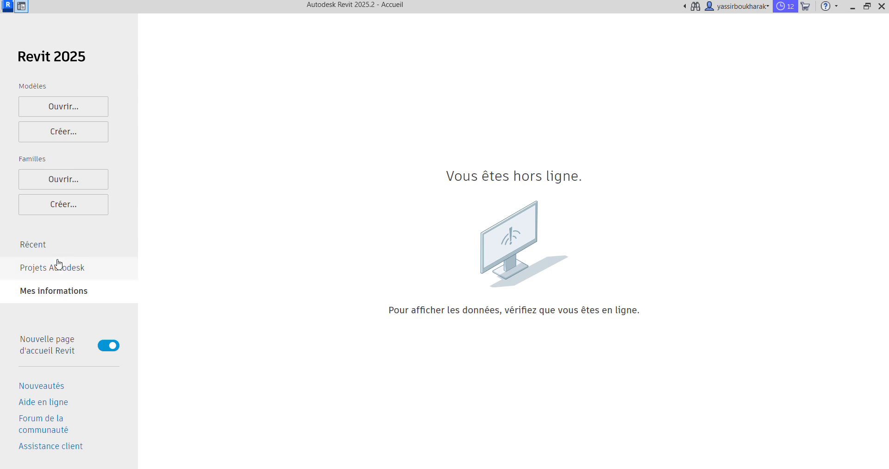
click(31, 245)
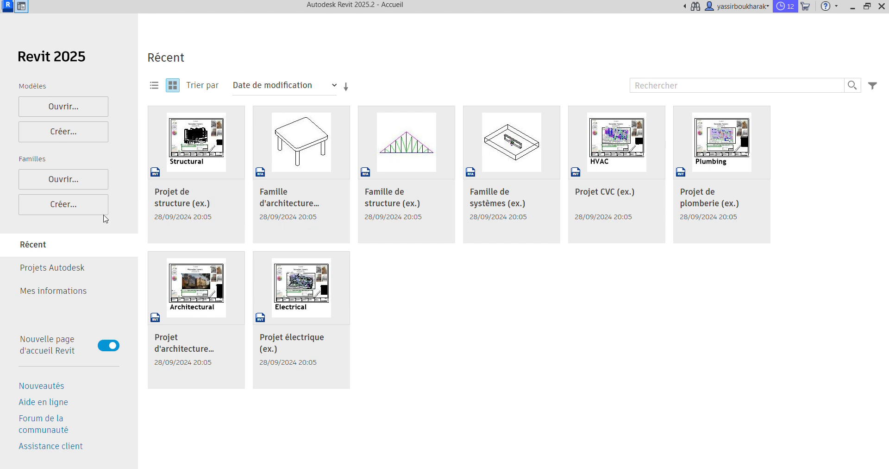
Sort the recent files by Nom and switch the sorting back to Date de modification
click(333, 87)
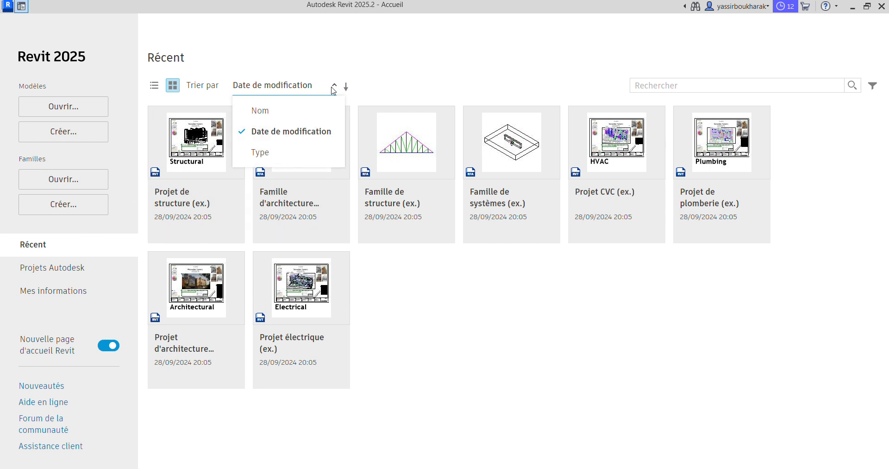
click(266, 120)
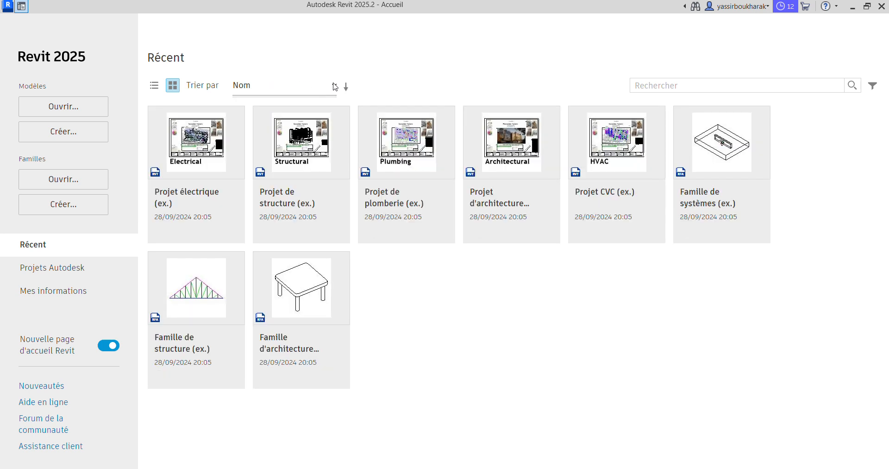
click(335, 87)
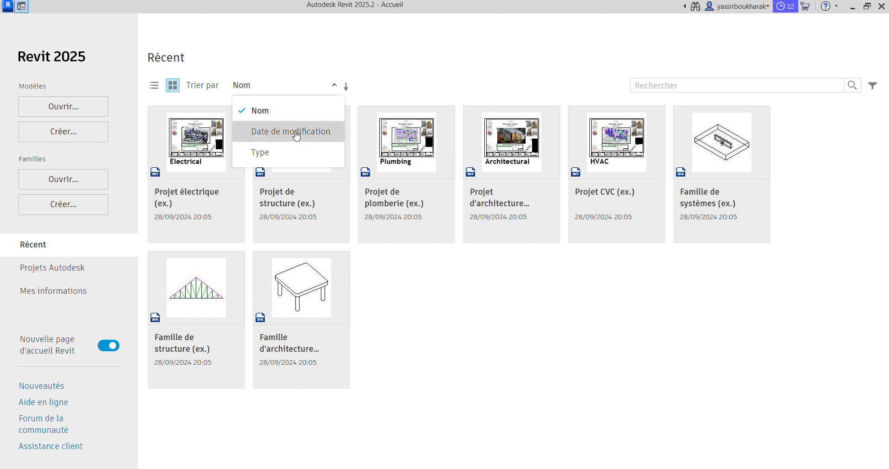
click(312, 137)
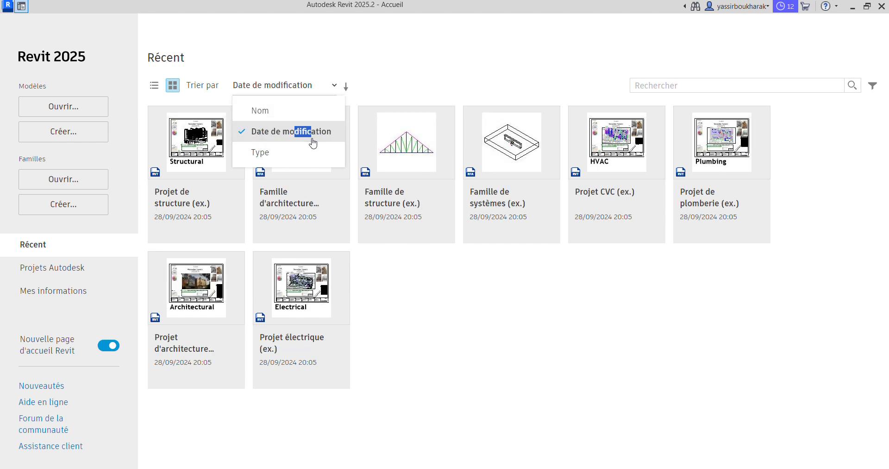
click(301, 139)
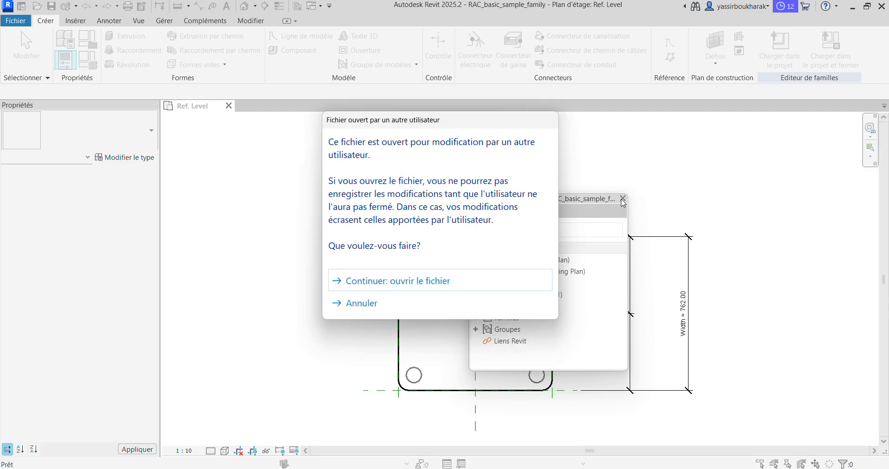
click(380, 302)
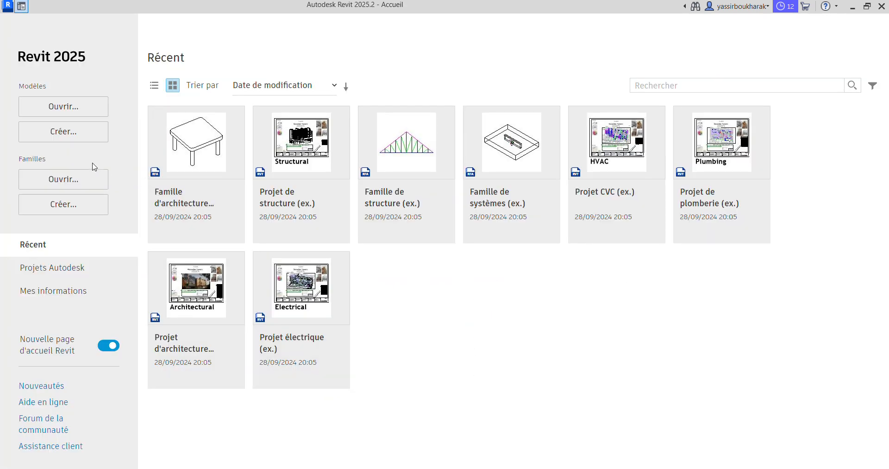
Leave the home page and examine the project template names and paths in the file location options, widening the name column
click(8, 6)
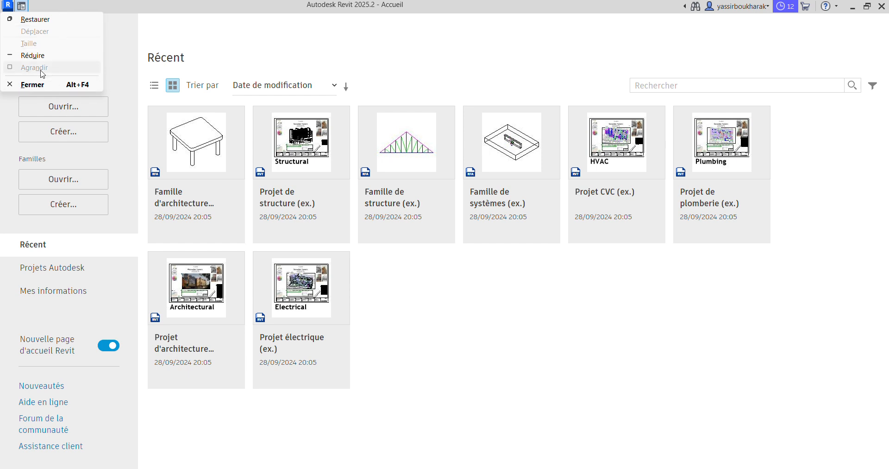
click(21, 6)
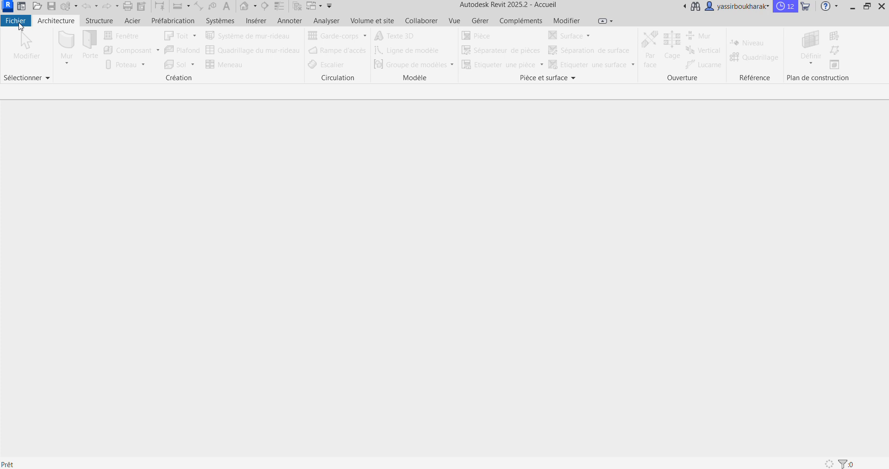
click(18, 20)
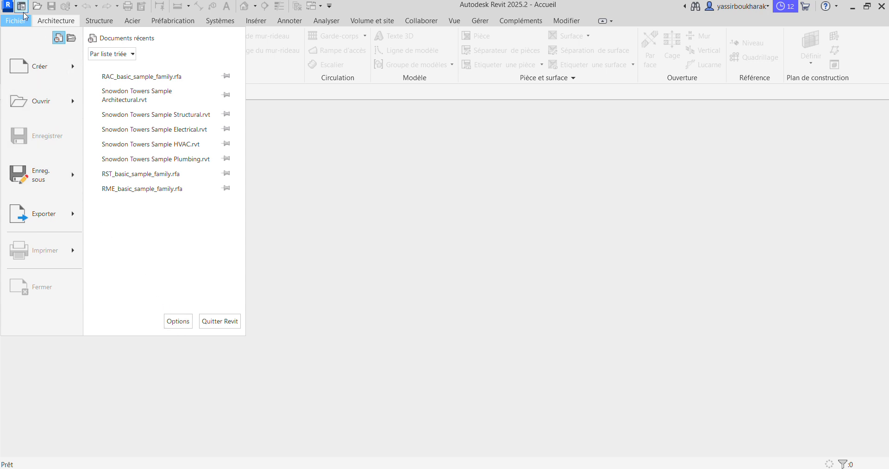
click(179, 322)
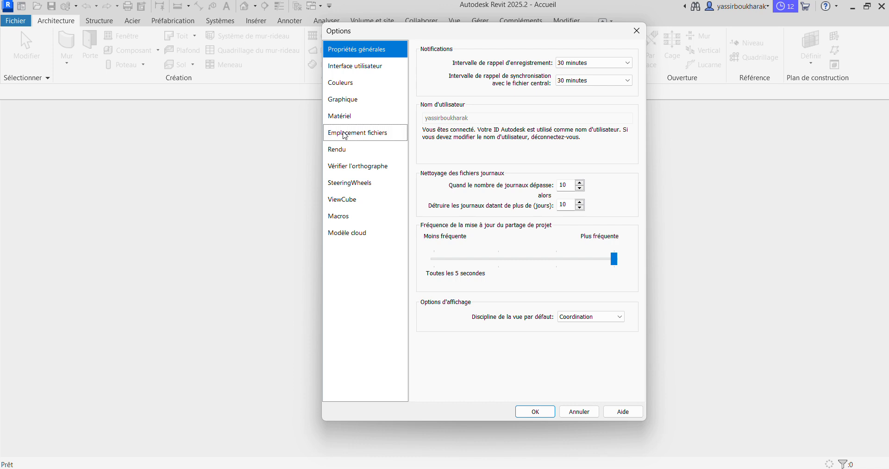
click(345, 135)
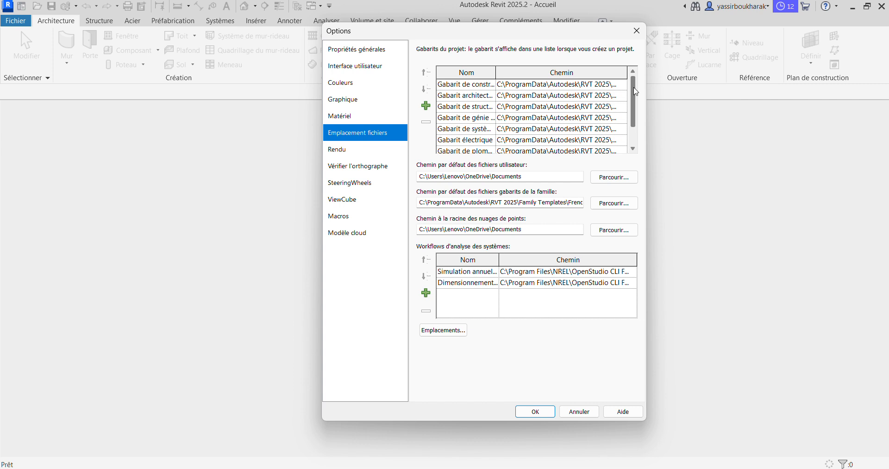
mouse_move(633, 91)
mouse_down()
mouse_move(640, 125)
mouse_move(633, 91)
mouse_up()
drag(496, 73, 534, 74)
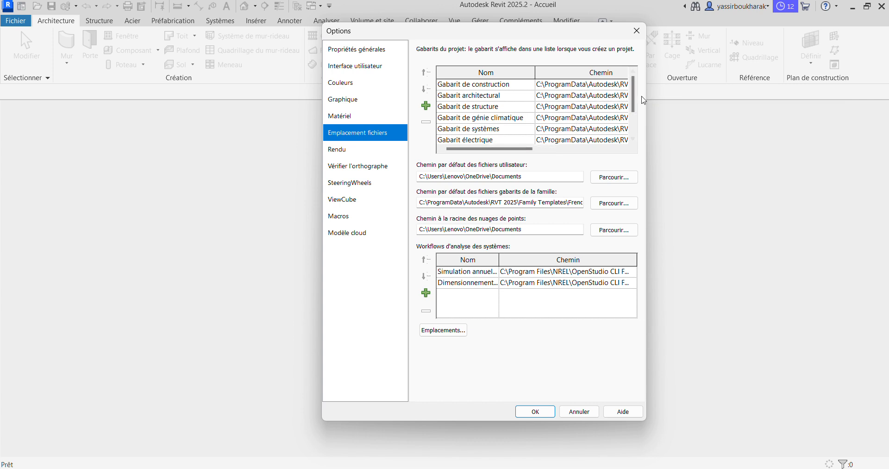
mouse_move(636, 100)
mouse_down()
mouse_move(637, 119)
mouse_move(637, 90)
mouse_up()
click(637, 31)
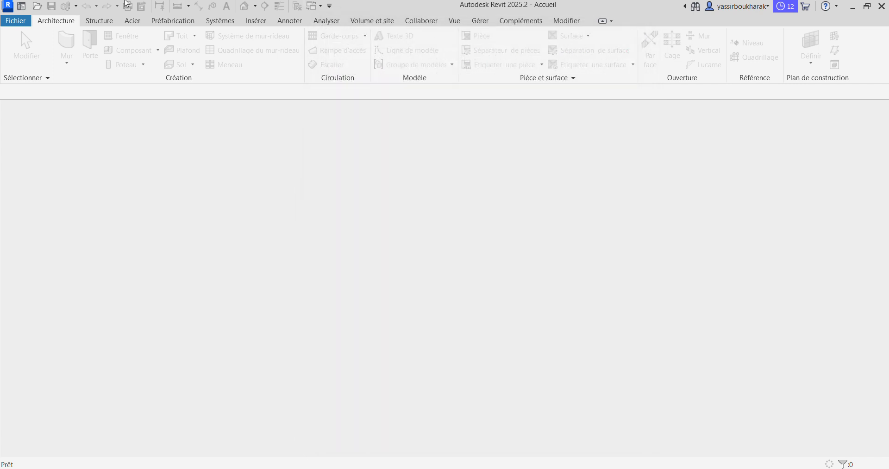
Create a new project with template file <Aucun> and the Métrique measurement system
click(15, 21)
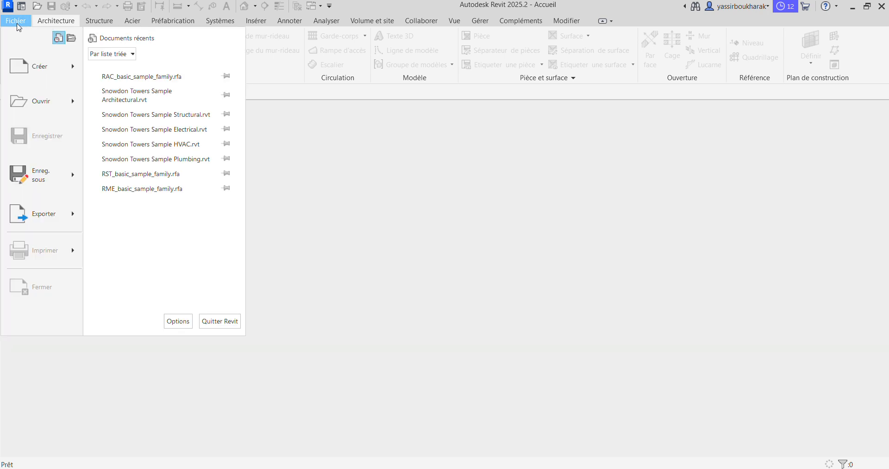
mouse_move(18, 76)
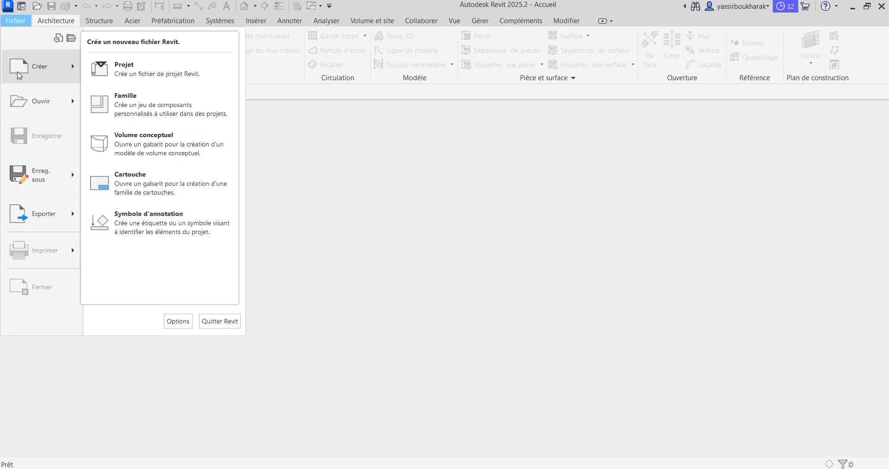
click(116, 67)
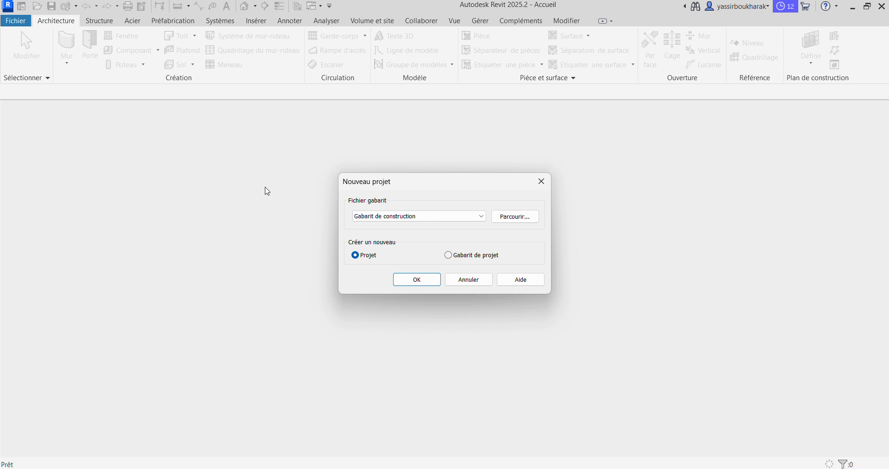
click(383, 216)
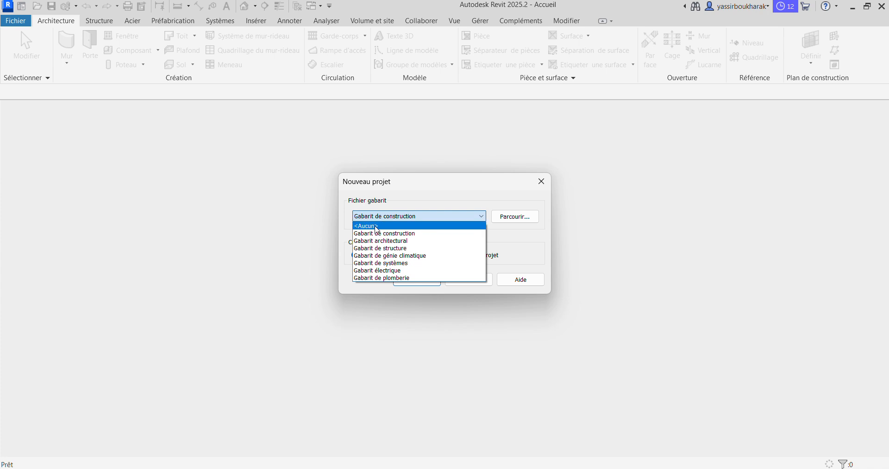
click(377, 226)
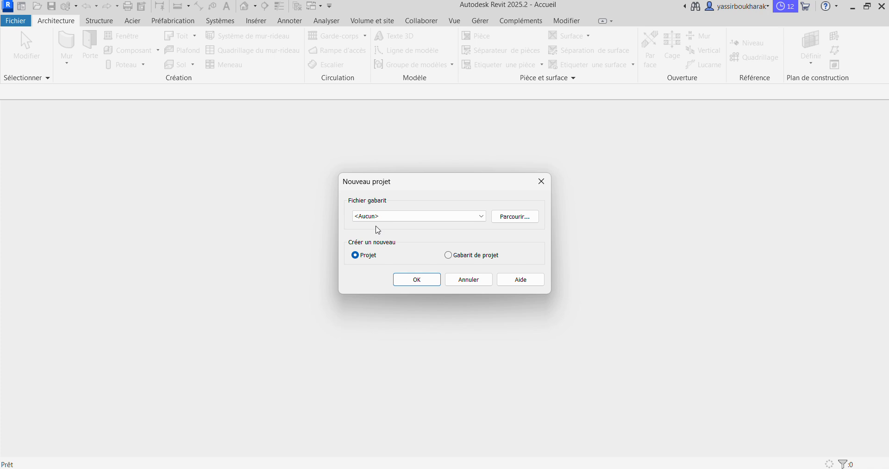
click(427, 280)
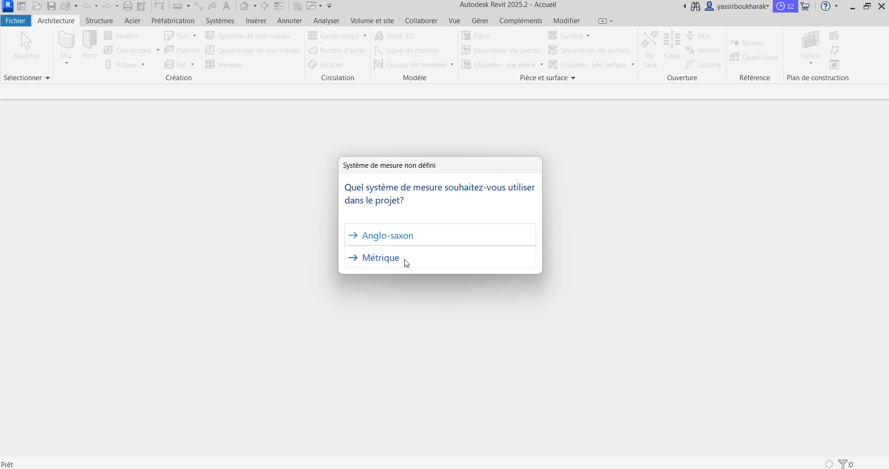
click(405, 262)
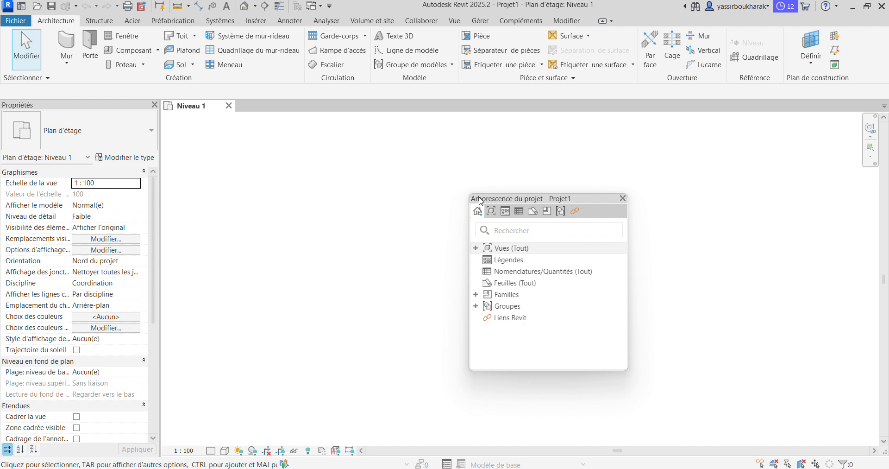
Dock the project browser together with the properties palette as switchable tabs and show the project browser
drag(501, 203, 276, 155)
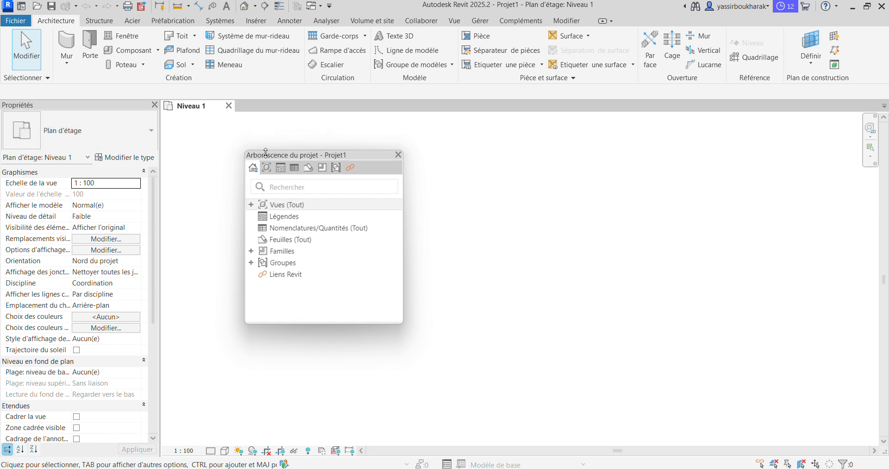
drag(265, 148, 10, 112)
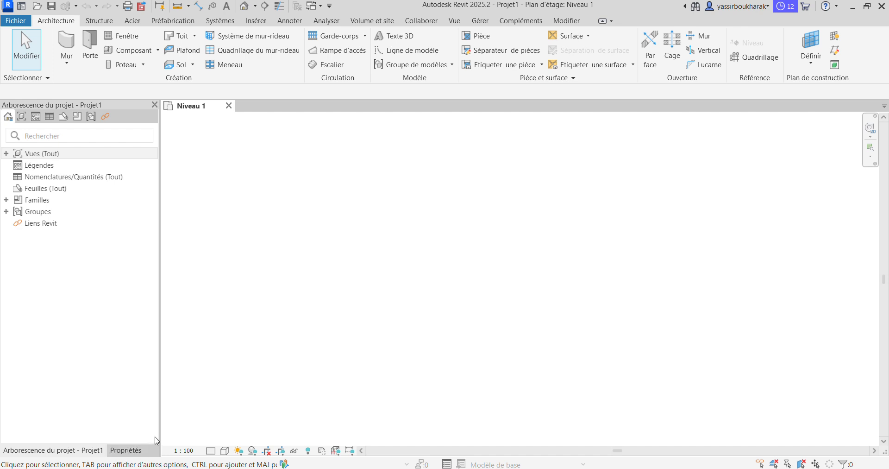
click(126, 451)
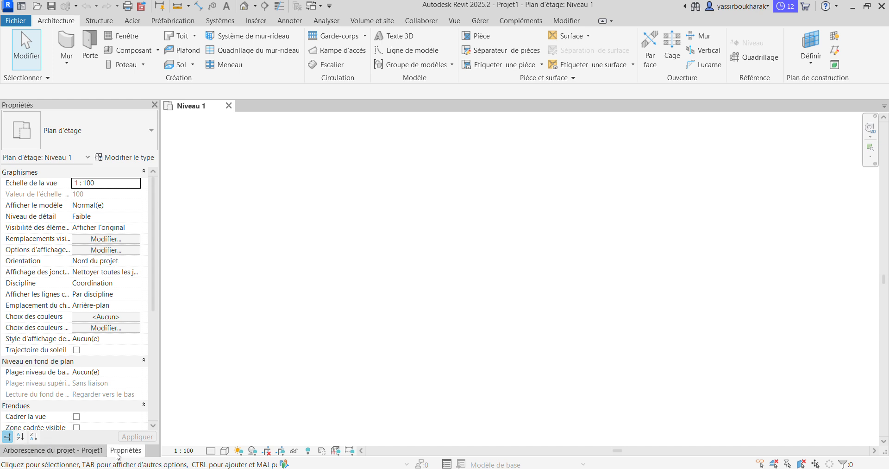
click(96, 451)
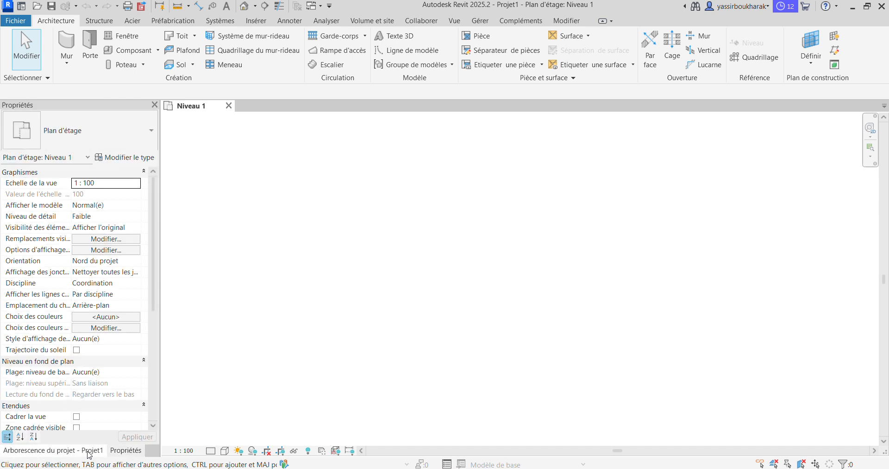
click(71, 455)
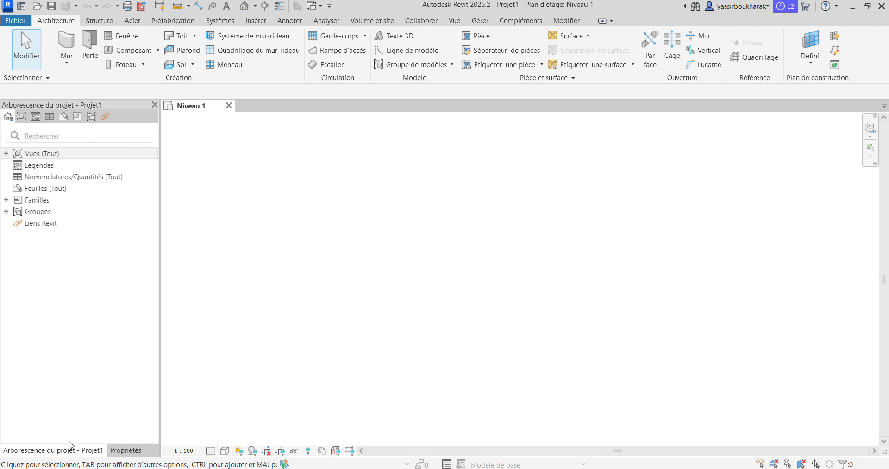
Expand the views and floor plans in the project browser and select the Niveau 1 plan
click(6, 153)
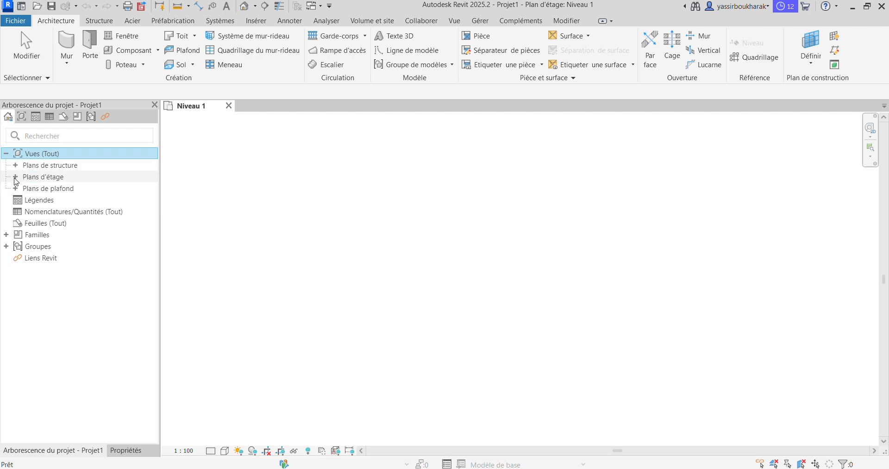
click(16, 177)
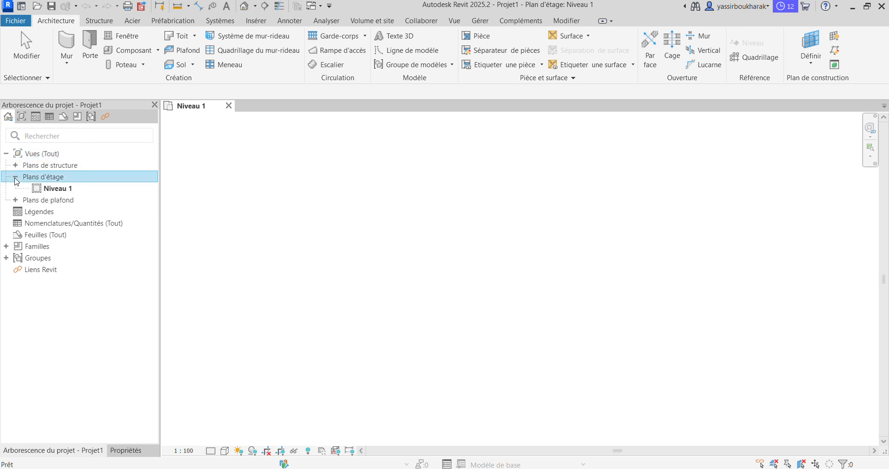
click(52, 193)
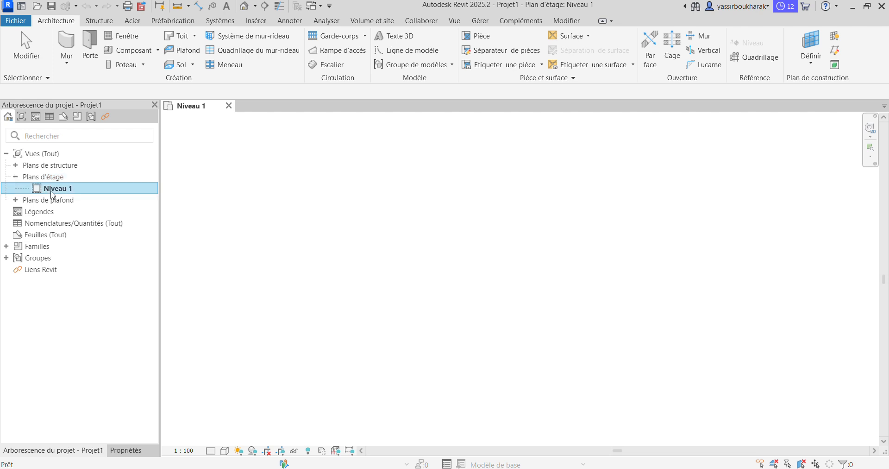
click(56, 193)
Draw four chained walls forming a closed rectangle about 4200 mm wide in the Niveau 1 plan
click(70, 42)
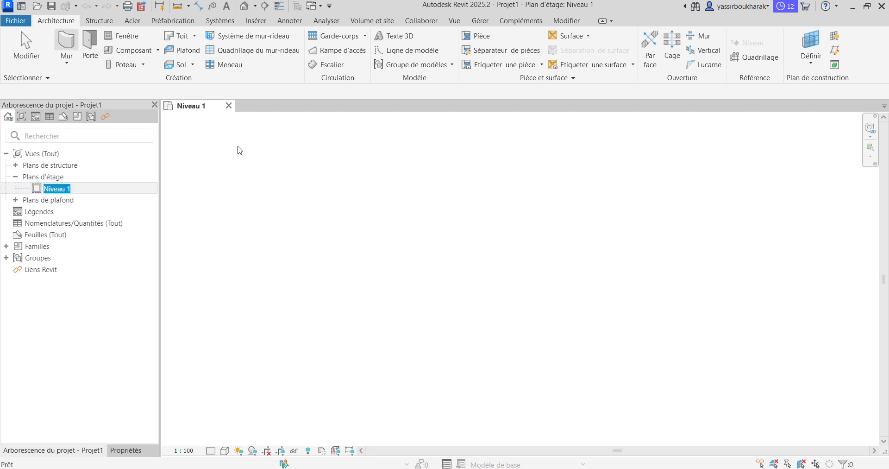
click(313, 192)
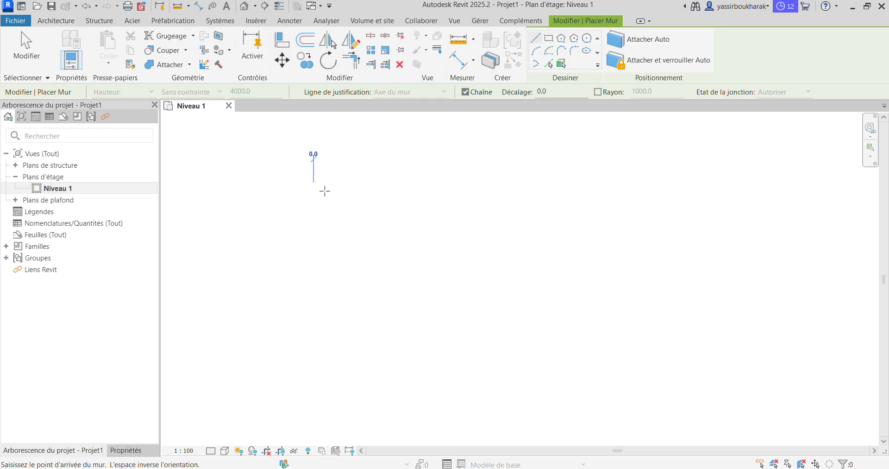
click(585, 191)
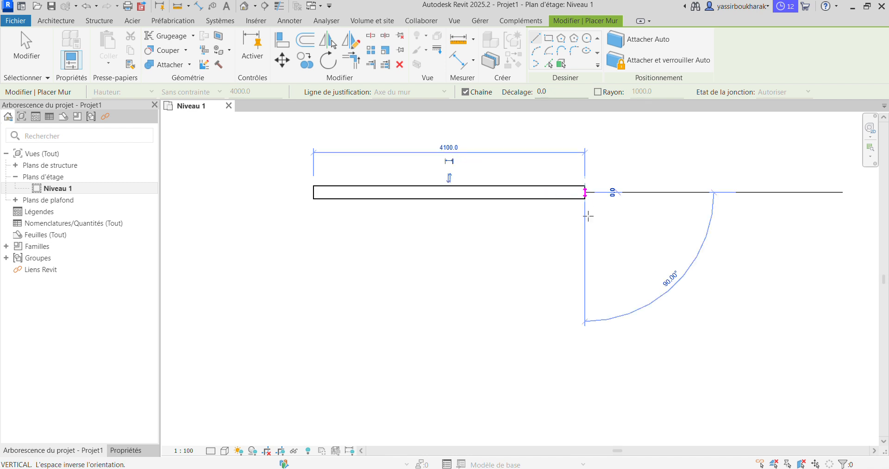
click(584, 325)
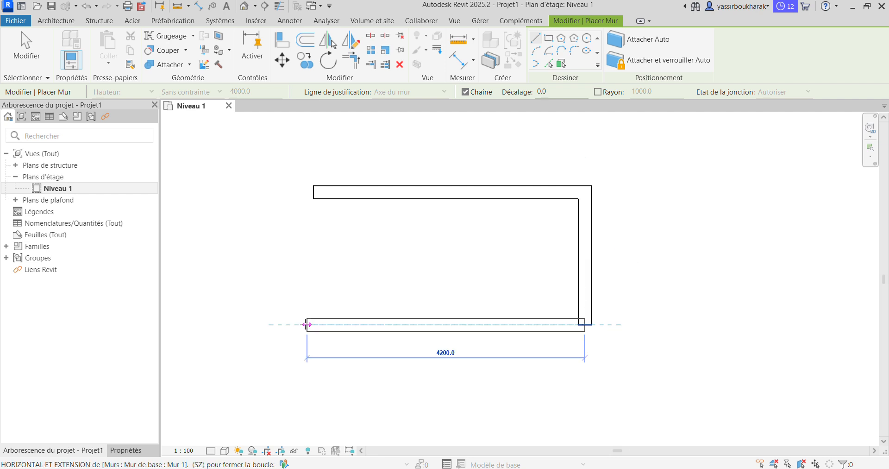
click(306, 324)
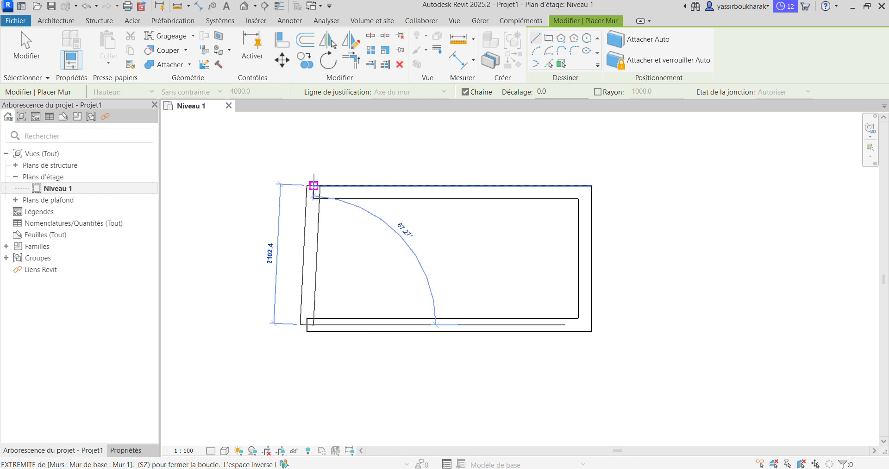
click(307, 190)
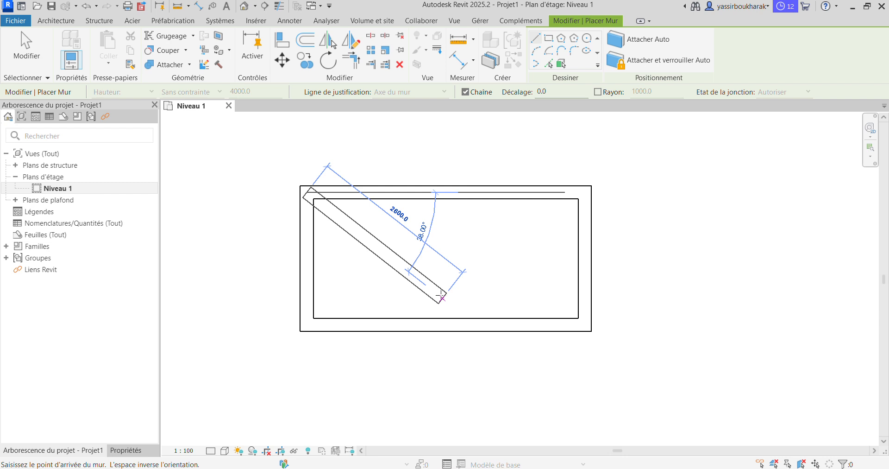
key(Escape)
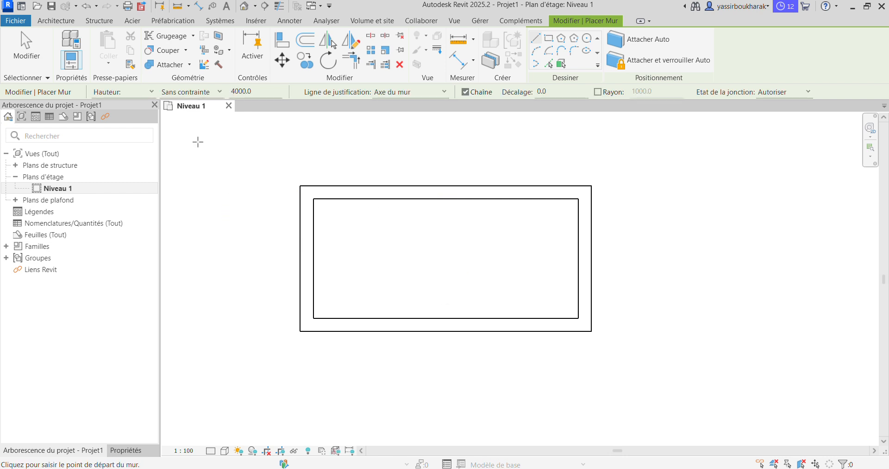
key(Escape)
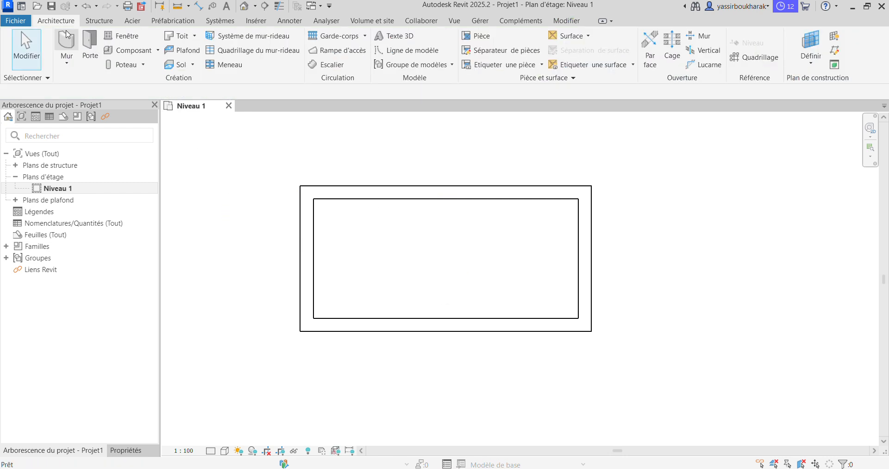
Try to place a door and a window in the project without loading a family
click(90, 41)
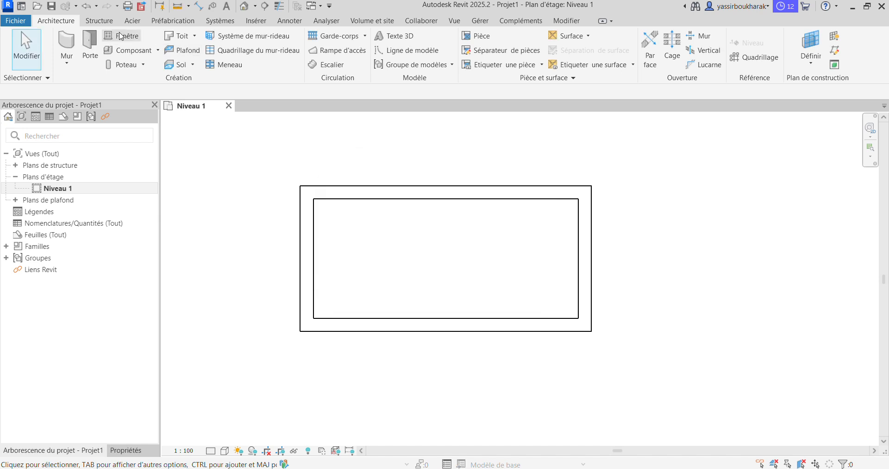
click(153, 39)
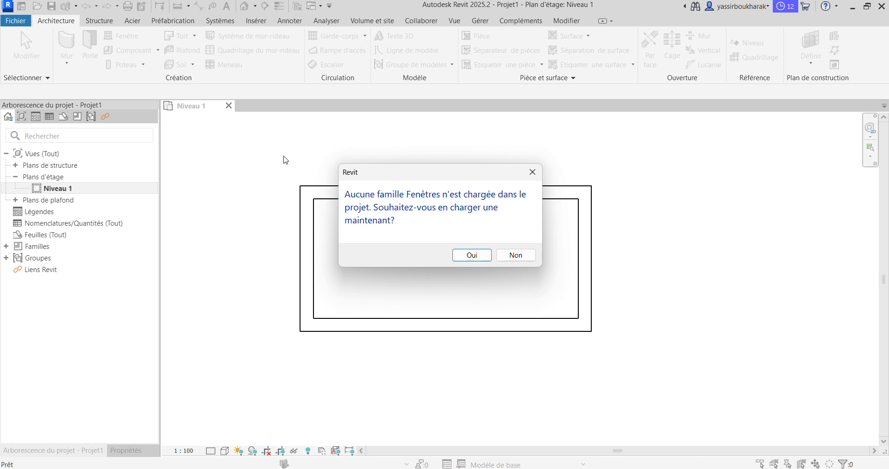
key(Escape)
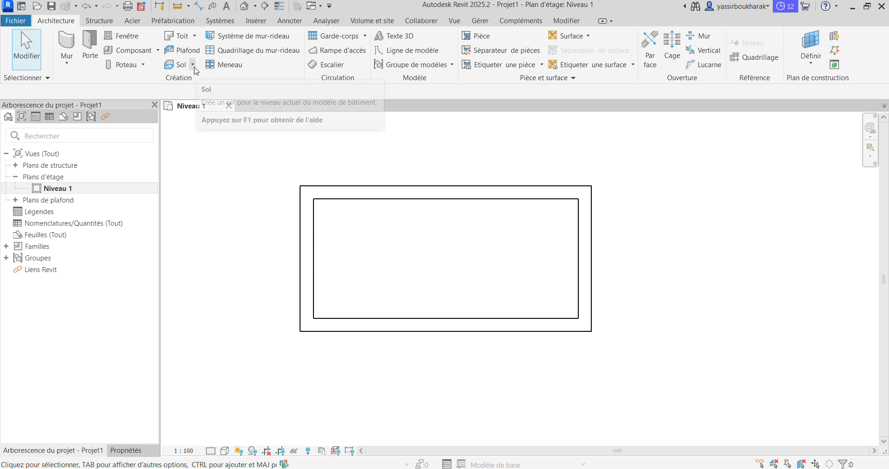
Look over the steel and structure tools and try to place an architectural component without loading a family
click(134, 21)
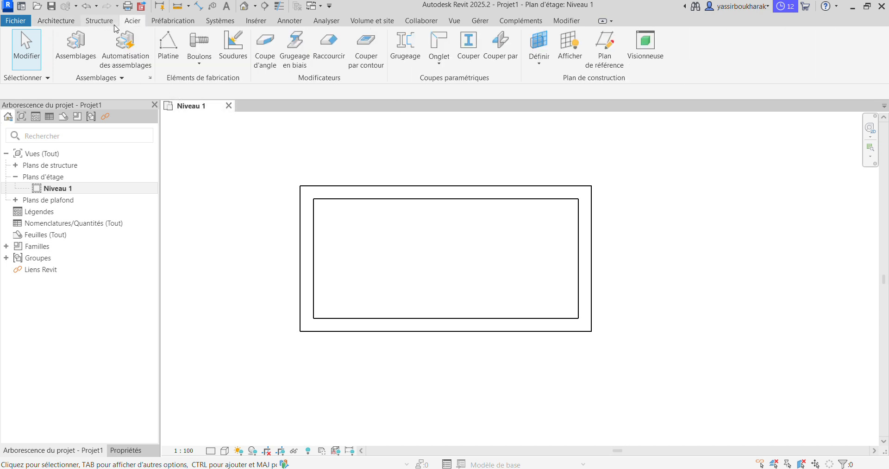
click(109, 22)
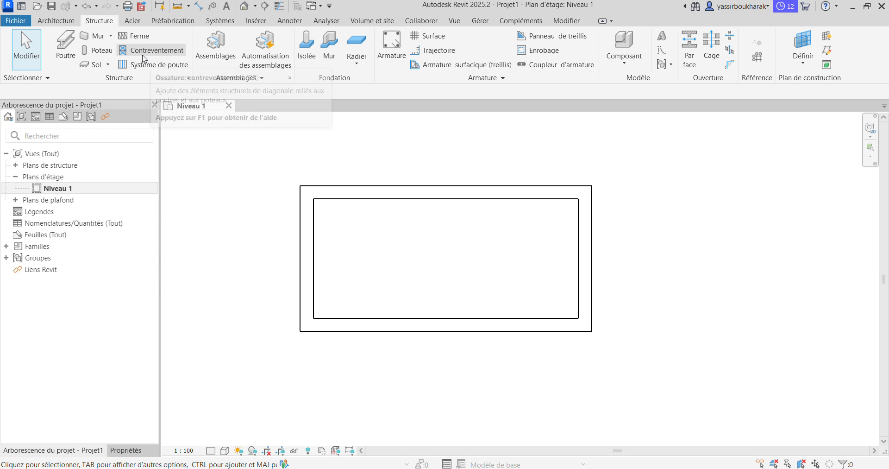
click(57, 21)
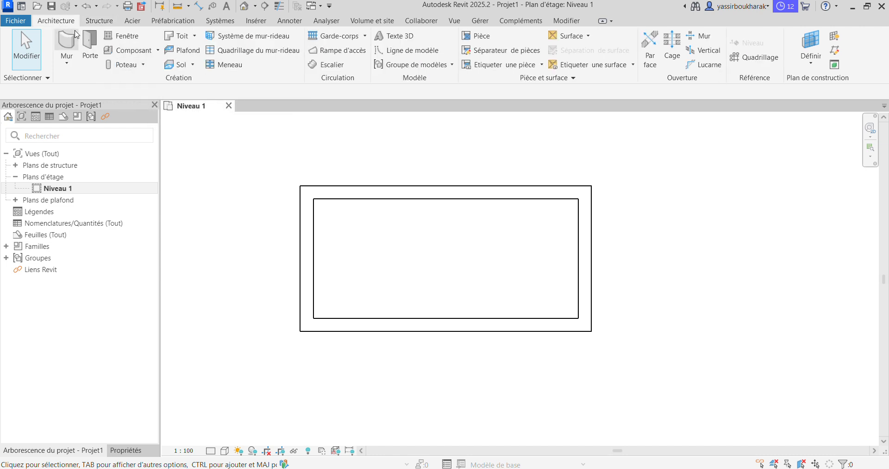
click(138, 50)
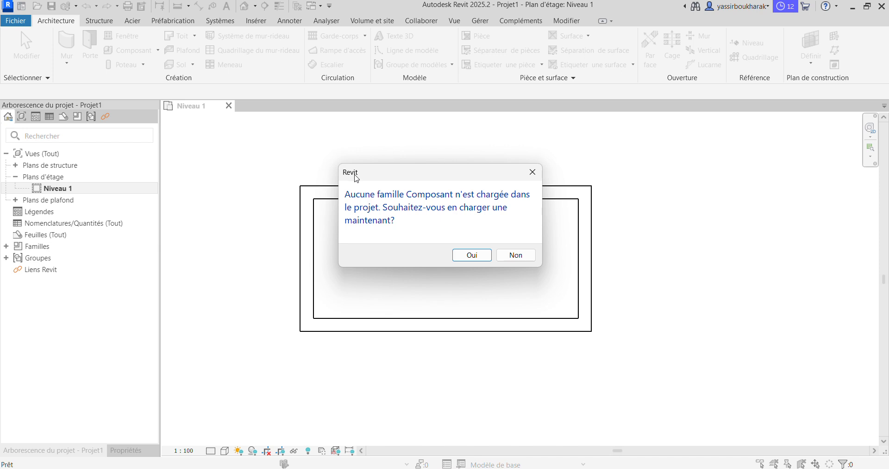
key(Escape)
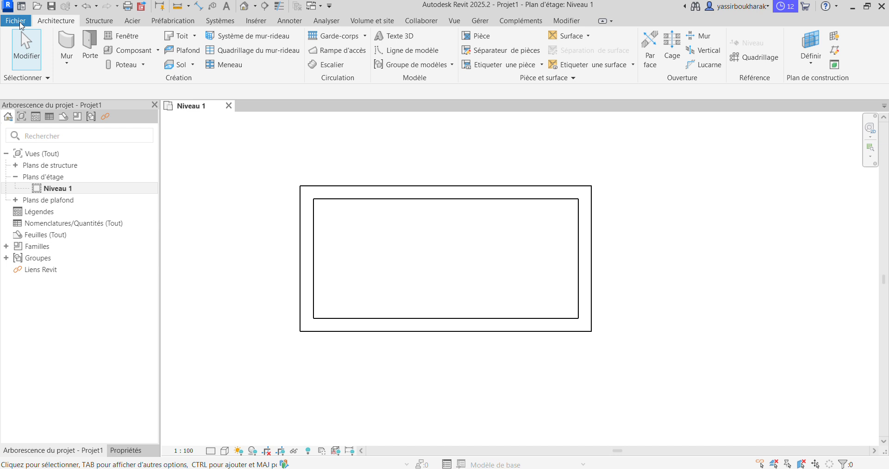
Close Projet1 without saving its changes
click(16, 20)
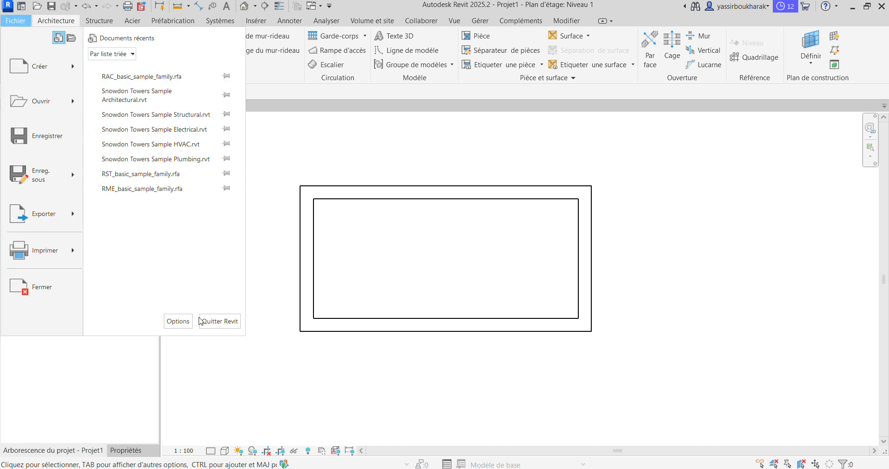
click(69, 297)
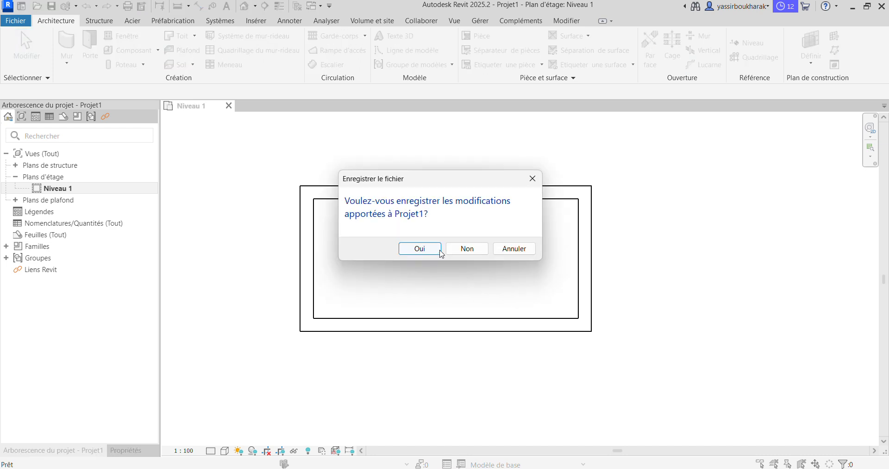
click(467, 249)
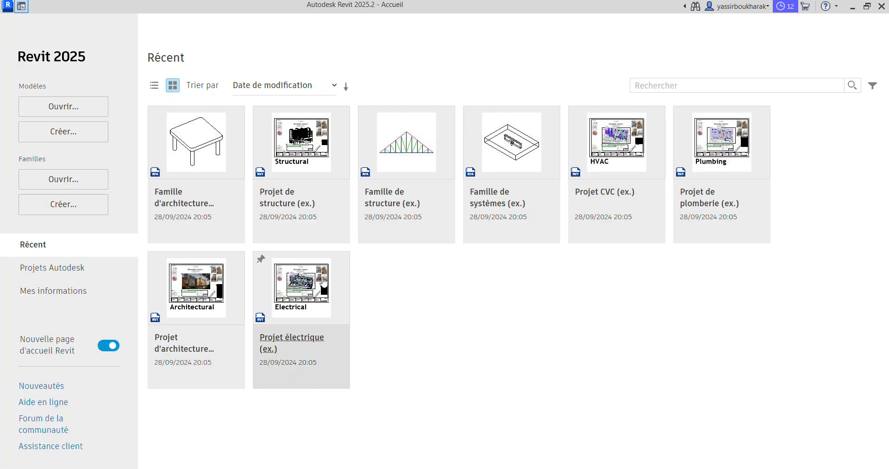
Create a new project based on the Gabarit de construction template
click(73, 135)
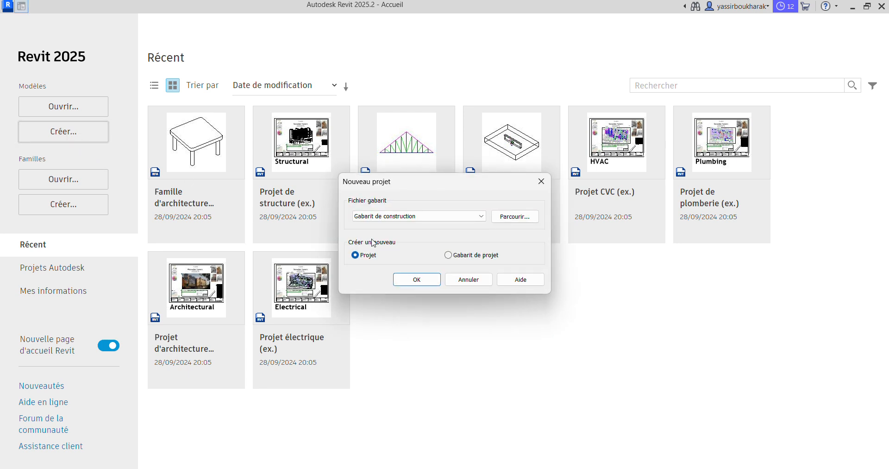
click(382, 216)
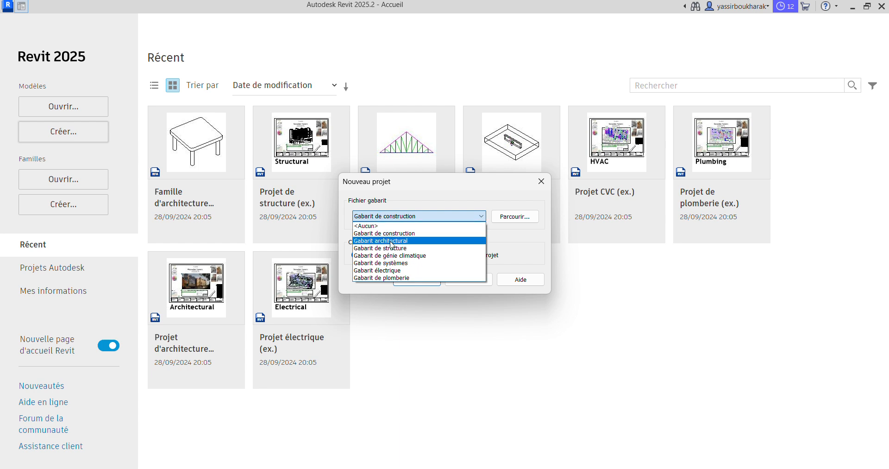
click(394, 233)
click(425, 279)
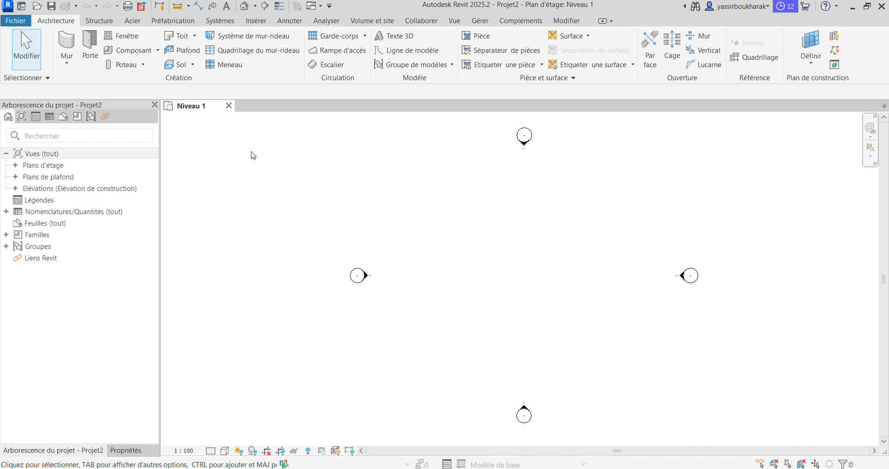
Draw a closed rectangle of walls about 16500 by 9900 mm between the four elevation markers on Niveau 1
click(64, 46)
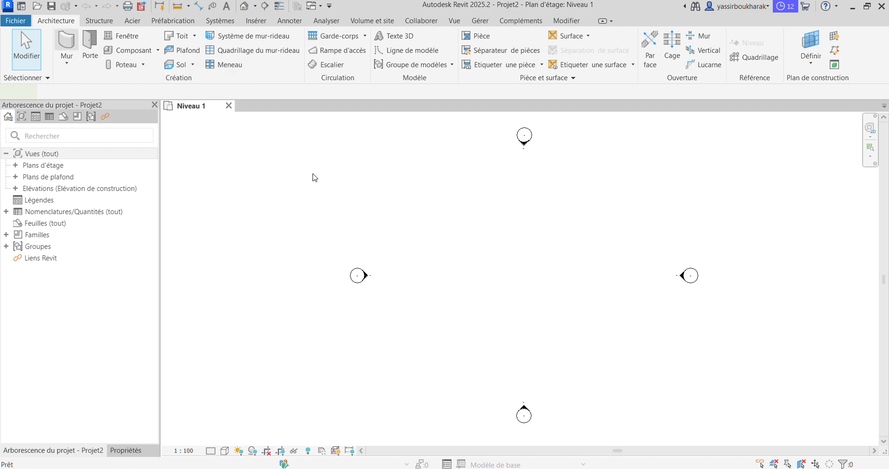
click(418, 210)
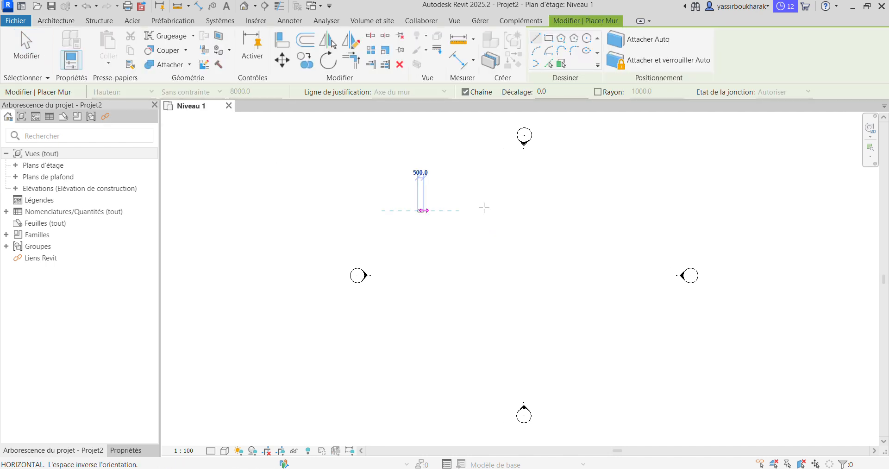
click(621, 211)
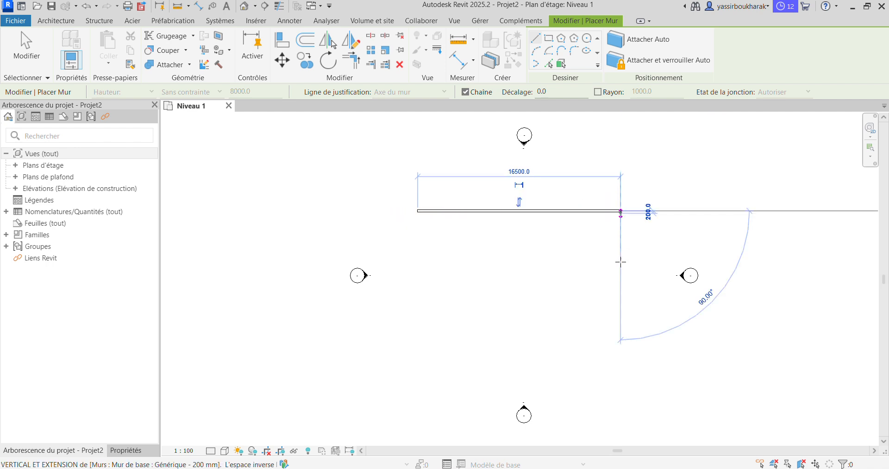
click(621, 332)
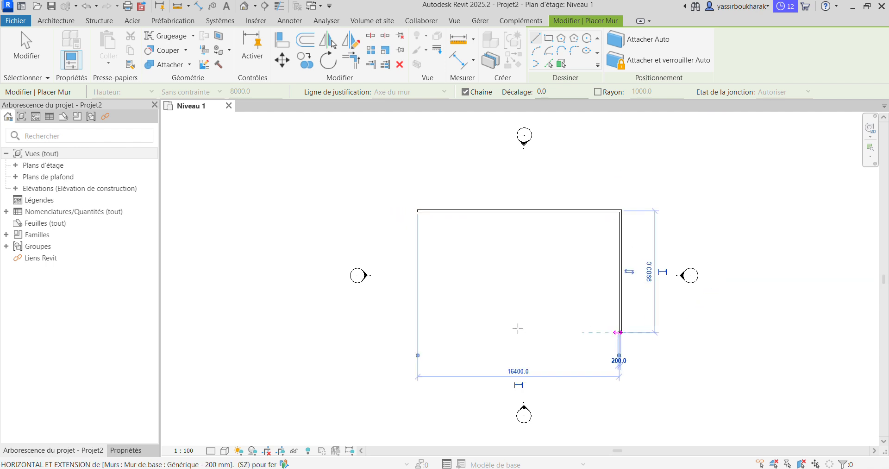
click(417, 332)
click(417, 212)
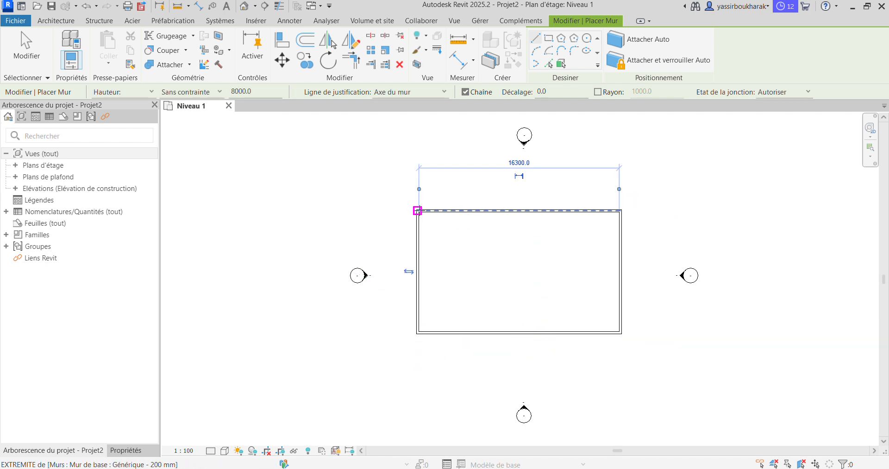
key(Escape)
key(Escape)
Place a door in the rectangle's upper wall, about 6100 mm from its left end
click(56, 20)
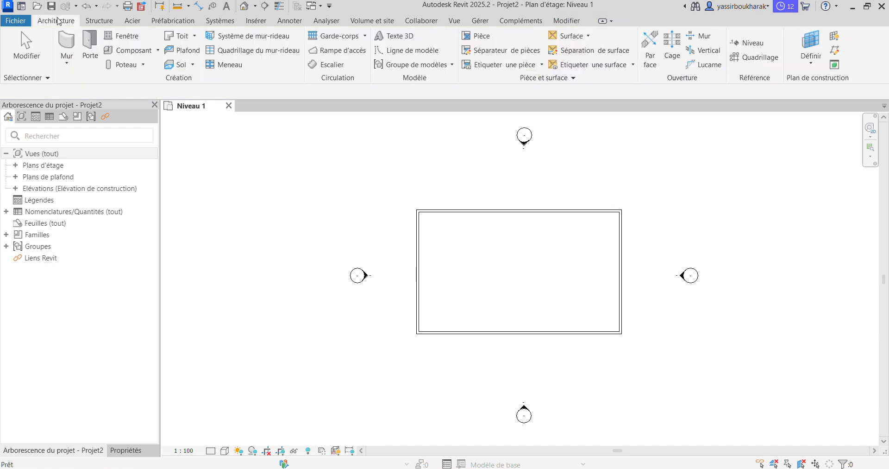
click(94, 51)
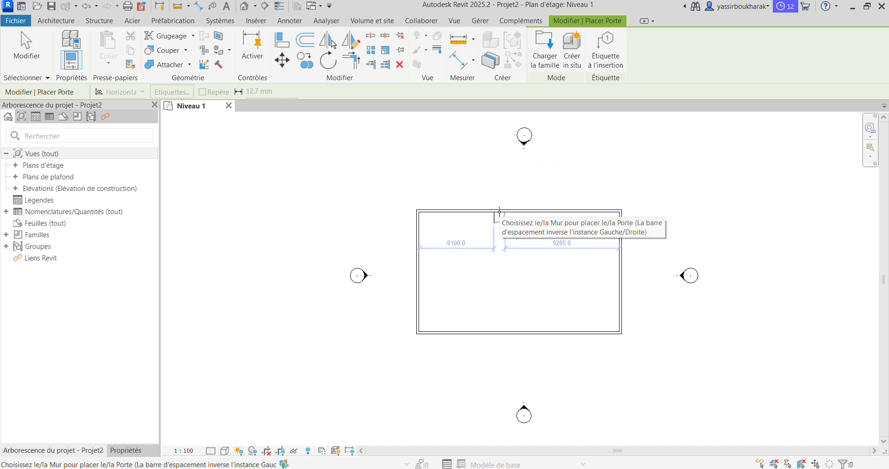
click(499, 212)
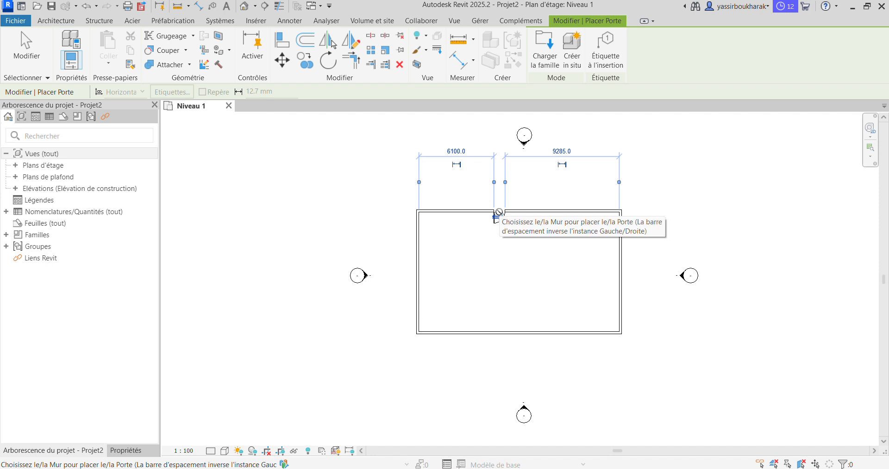
key(Escape)
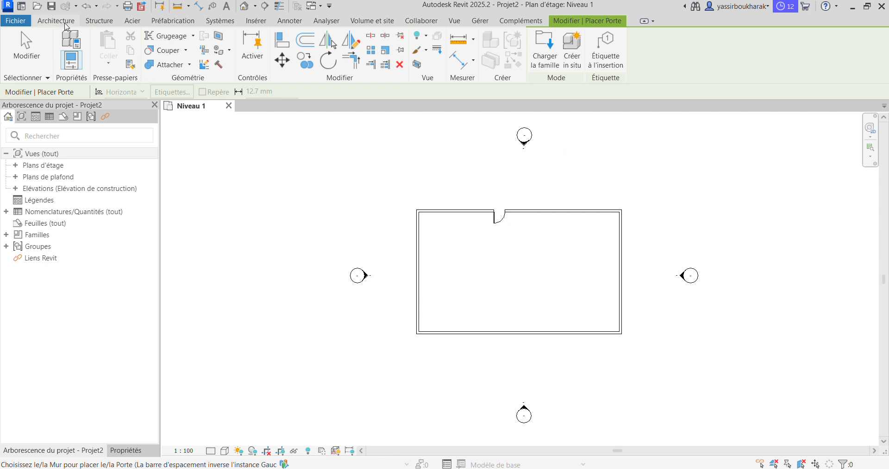
key(Escape)
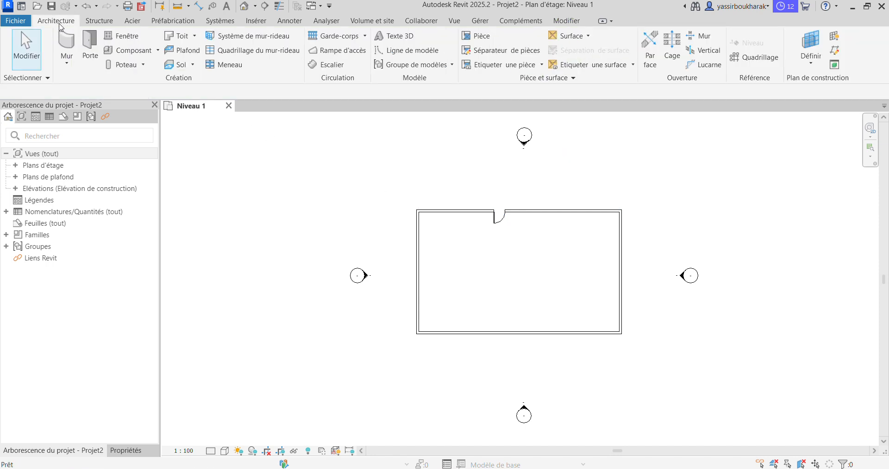
Place a window in the upper wall, to the right of the door
click(121, 36)
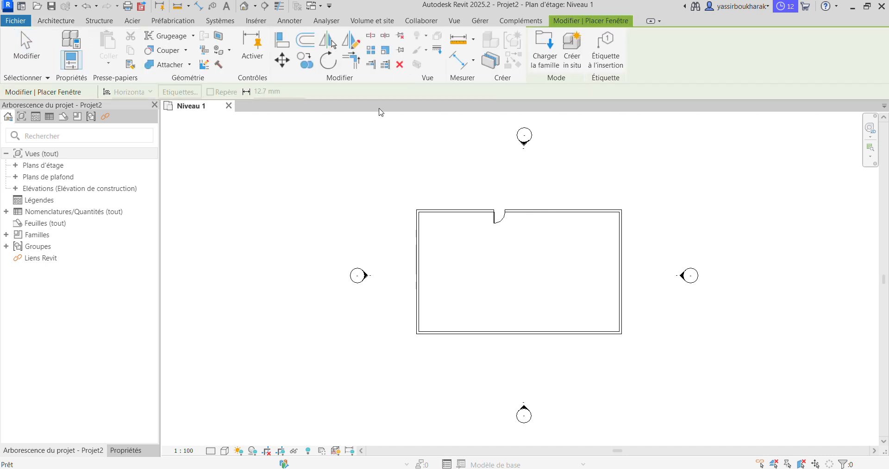
click(556, 211)
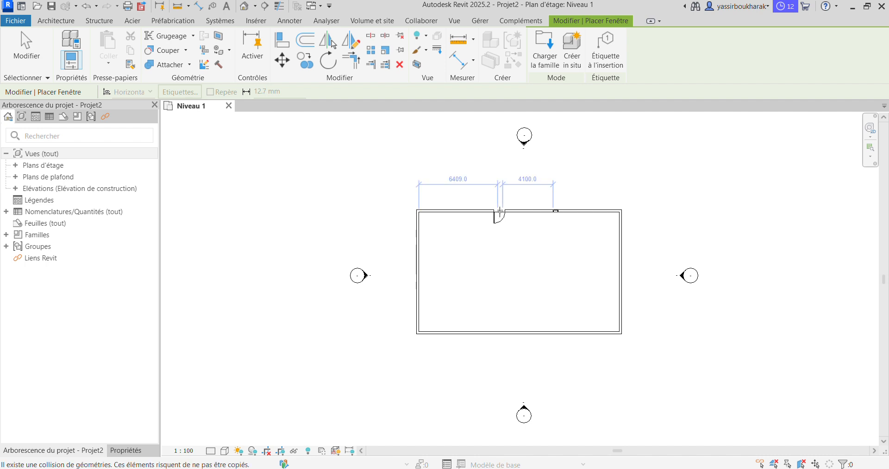
key(Escape)
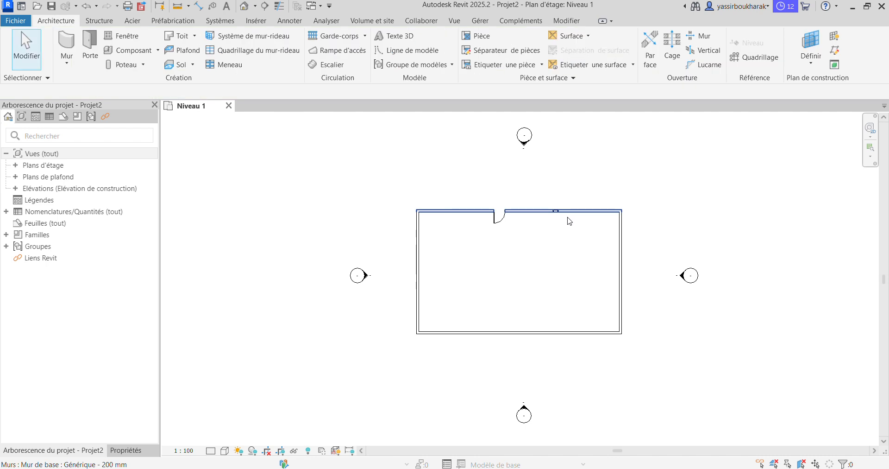
Select the upper wall, show its properties and browse the list of available wall types
click(439, 213)
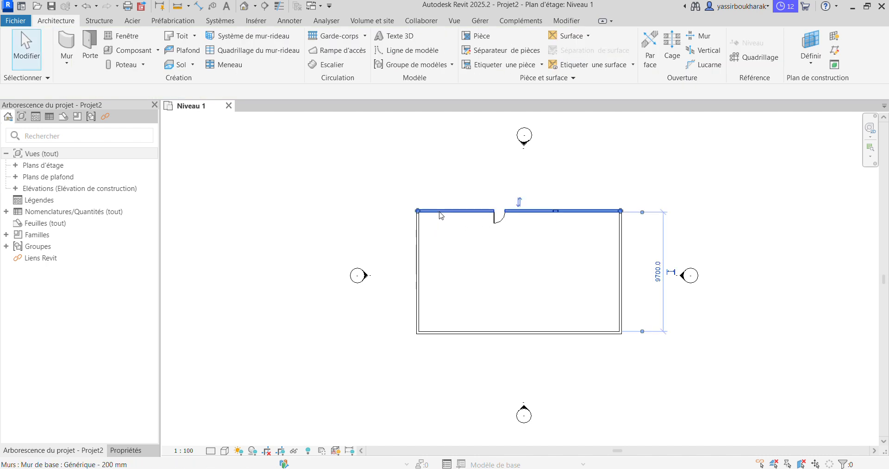
click(125, 450)
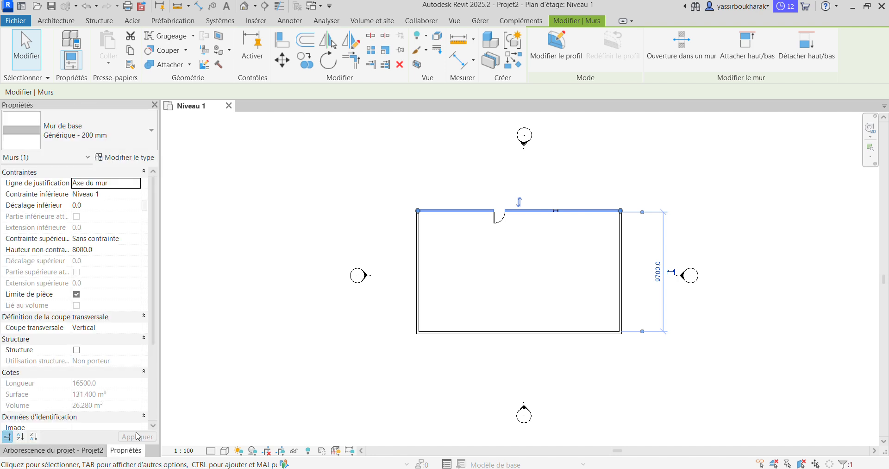
click(107, 144)
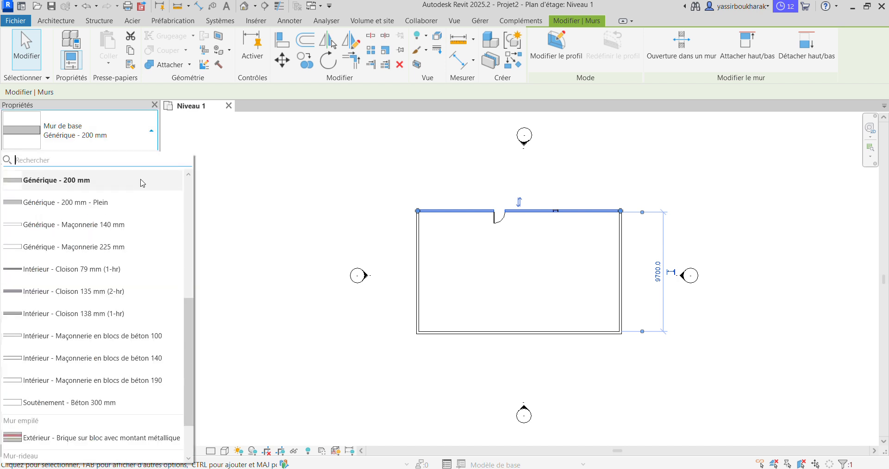
drag(190, 315, 194, 205)
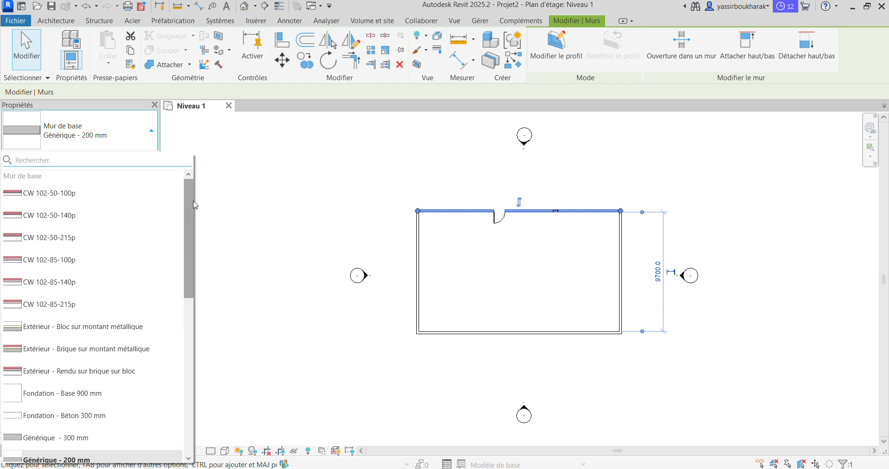